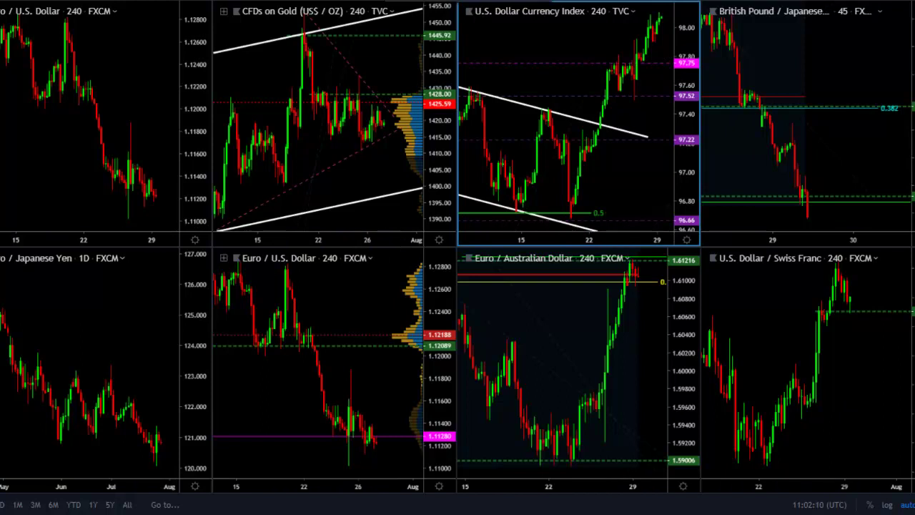
- Maximize the U.S. Dollar Currency Index 240 chart out of the multi-chart grid with Alt+Enter
key(alt+Return)
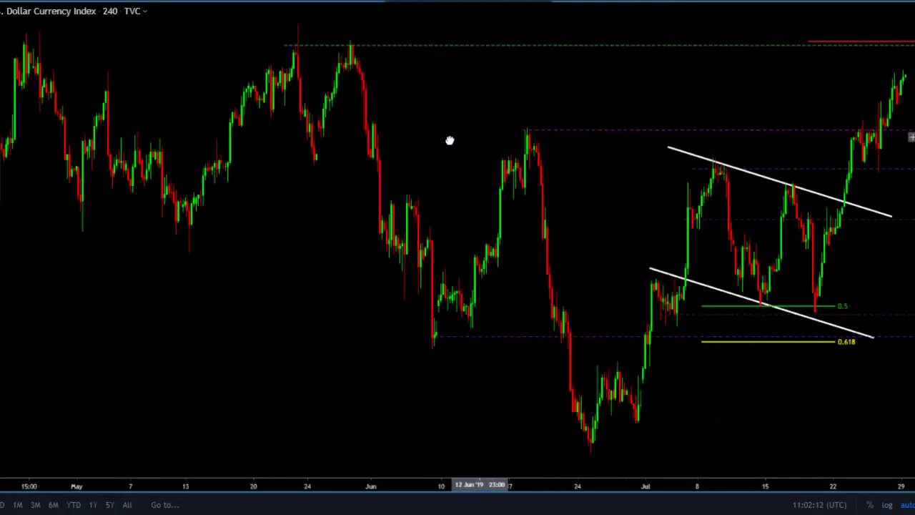
- Pan the dollar index chart left, leaving blank space after the latest candles
drag(449, 140, 377, 171)
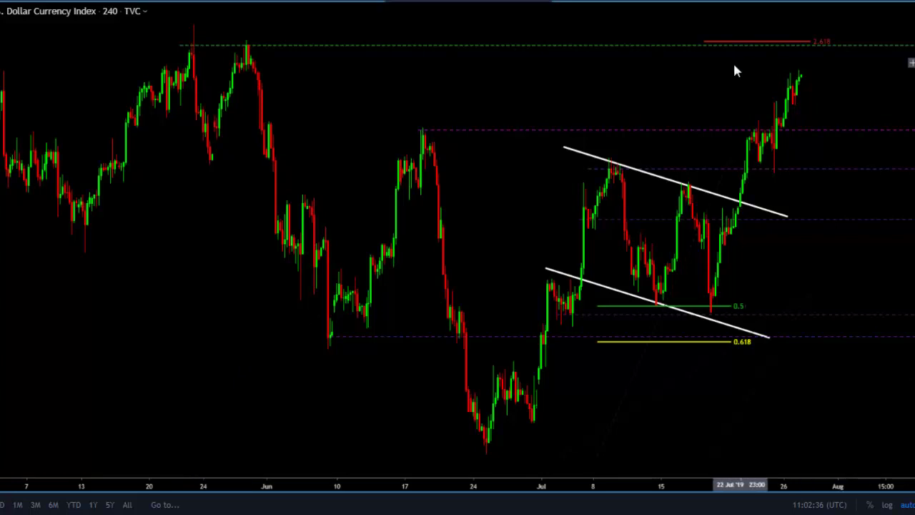
drag(659, 74, 658, 96)
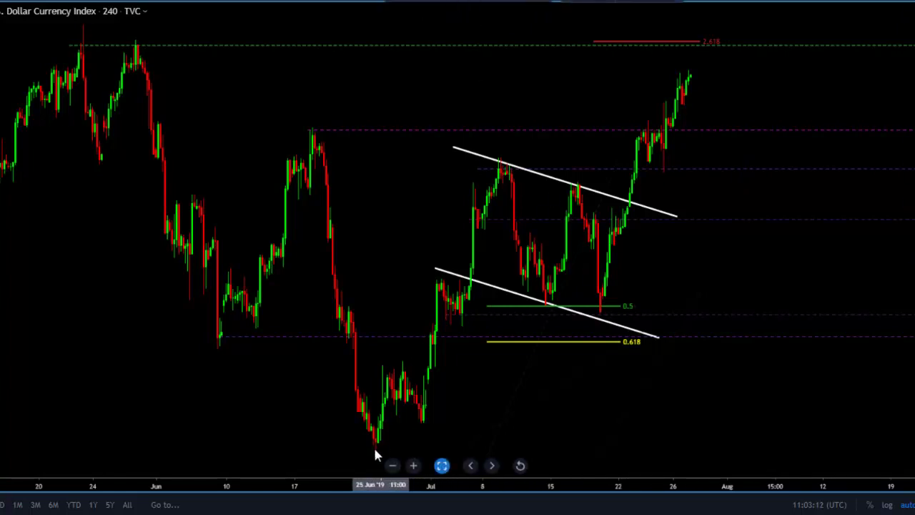
mouse_move(374, 447)
mouse_down()
mouse_move(446, 244)
mouse_move(498, 175)
mouse_move(509, 175)
mouse_move(533, 265)
mouse_move(565, 236)
mouse_move(585, 189)
mouse_up()
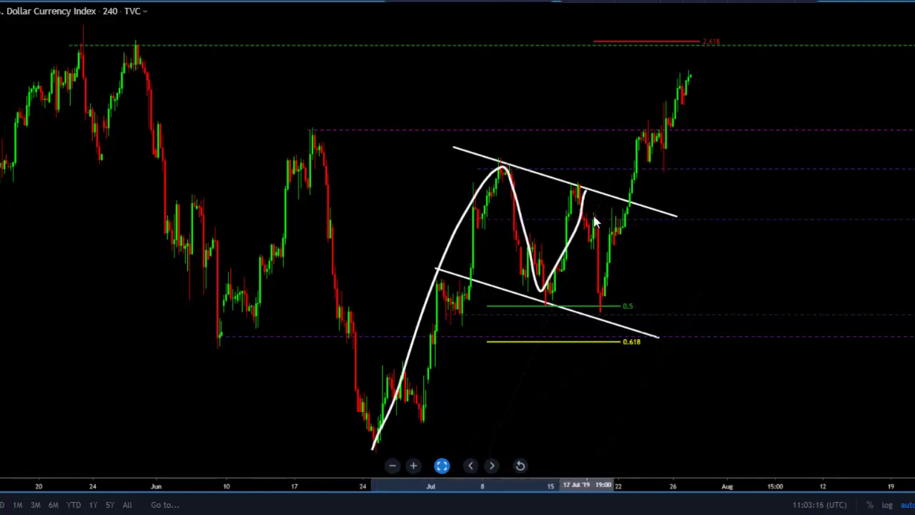
drag(596, 222, 604, 322)
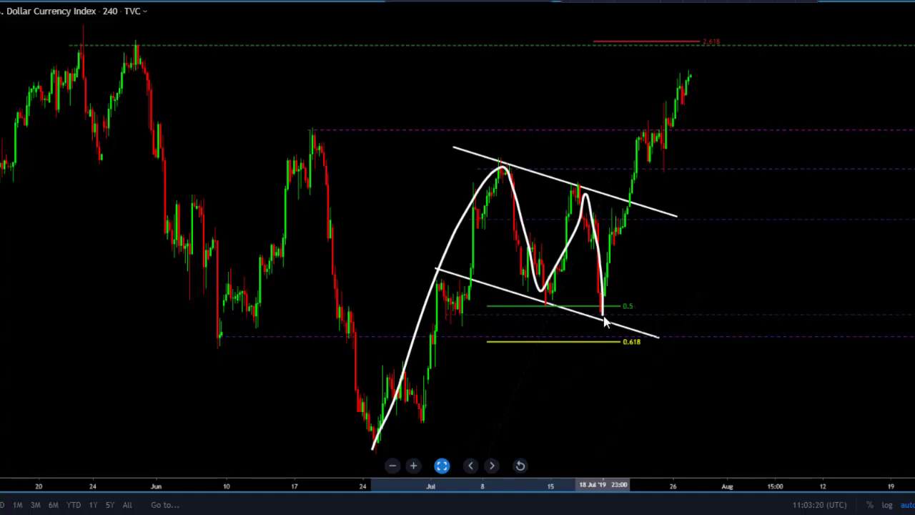
mouse_move(604, 322)
mouse_down()
mouse_move(685, 50)
mouse_move(646, 68)
mouse_move(683, 49)
mouse_move(708, 80)
mouse_up()
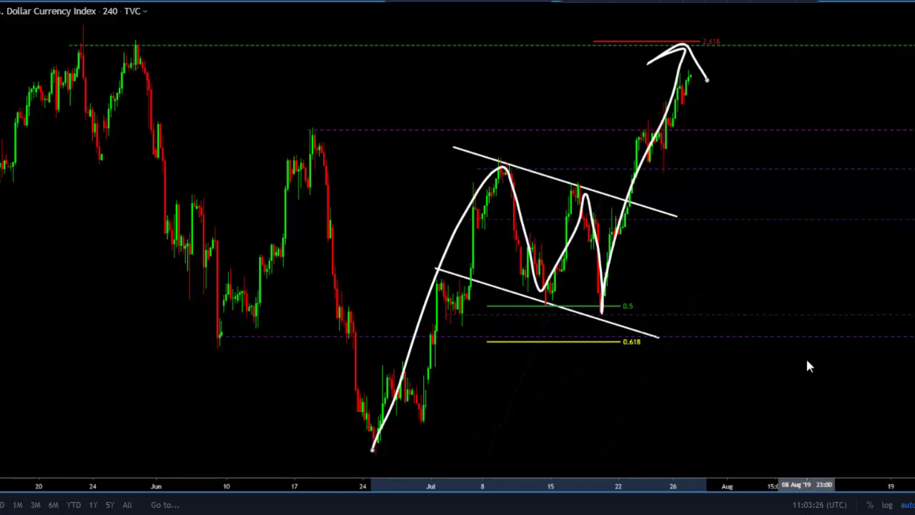
key(ctrl+z)
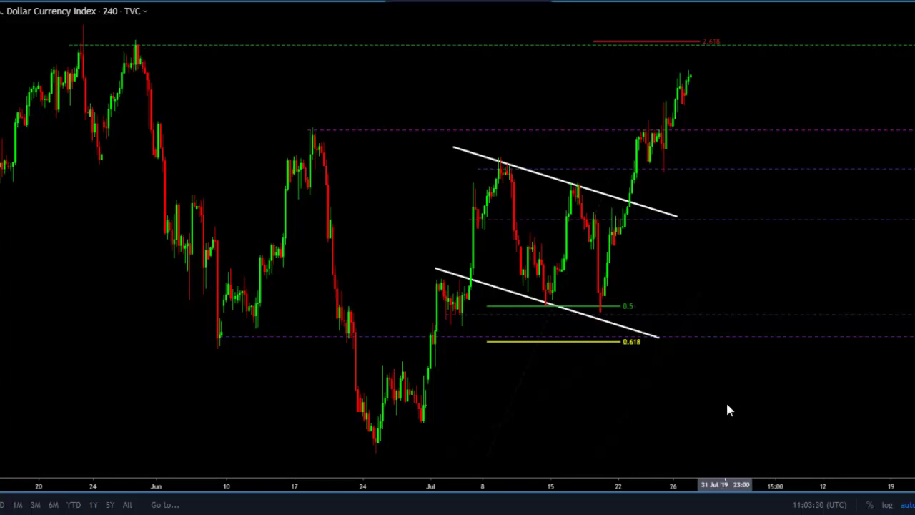
right_click(129, 15)
click(369, 19)
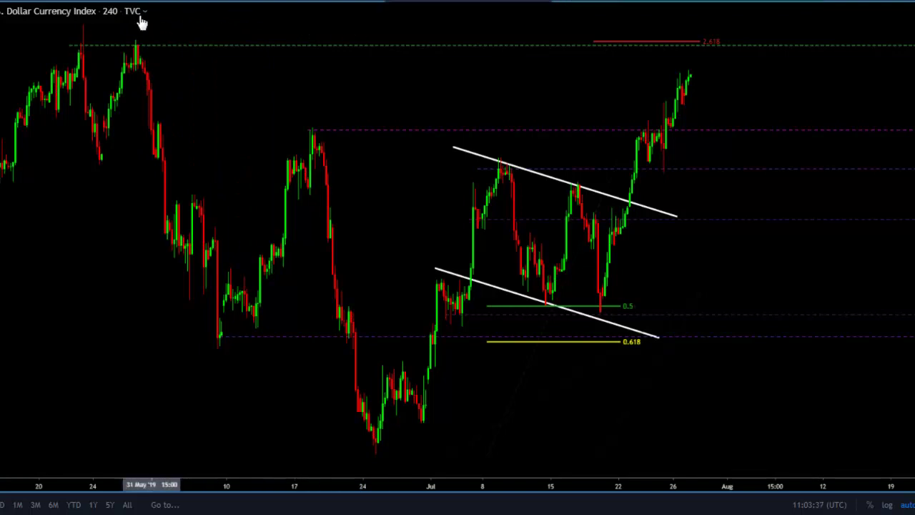
mouse_move(142, 23)
mouse_down()
mouse_move(71, 75)
mouse_move(143, 23)
mouse_up()
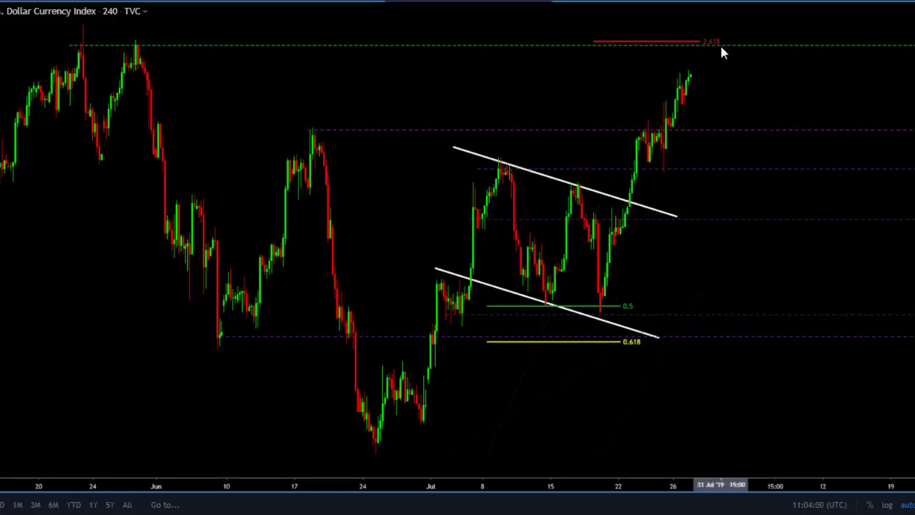
mouse_move(715, 43)
mouse_down()
mouse_move(746, 131)
mouse_move(762, 113)
mouse_up()
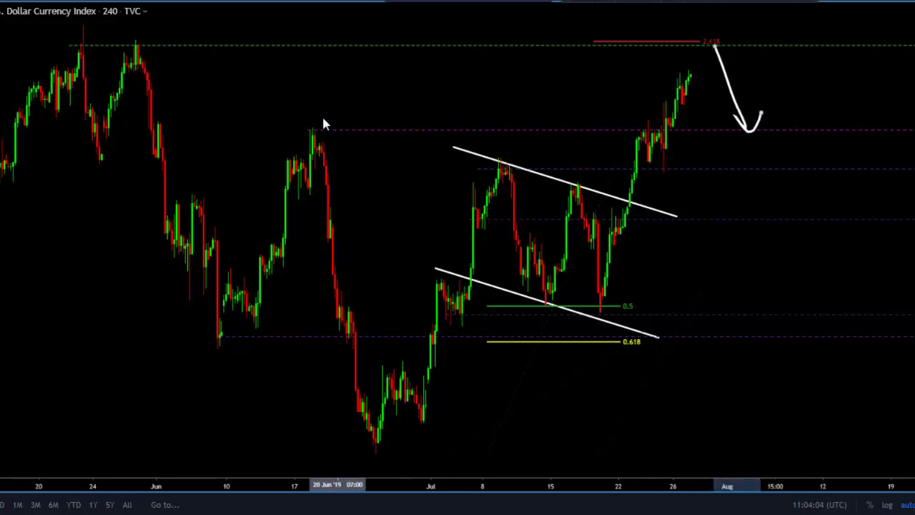
key(Delete)
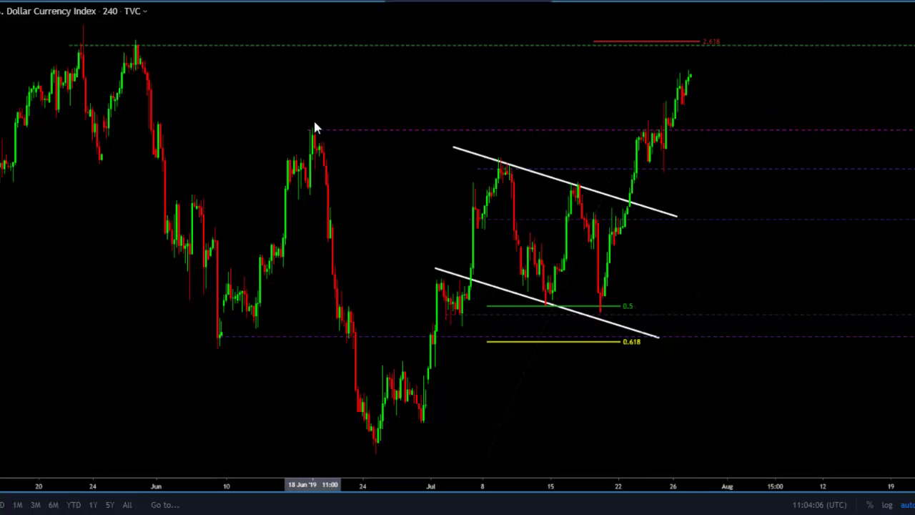
mouse_move(297, 118)
mouse_down()
mouse_move(344, 137)
mouse_move(309, 122)
mouse_up()
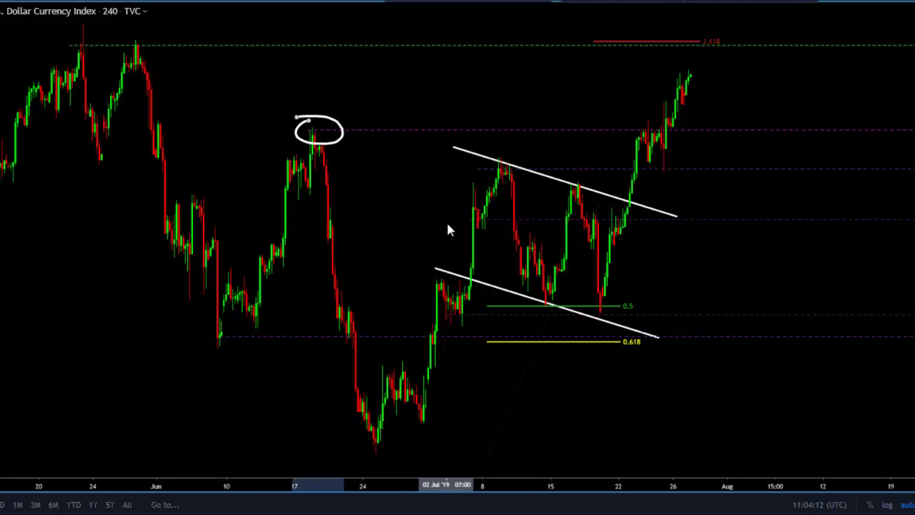
mouse_move(668, 127)
mouse_down()
mouse_move(612, 133)
mouse_move(665, 140)
mouse_move(658, 118)
mouse_up()
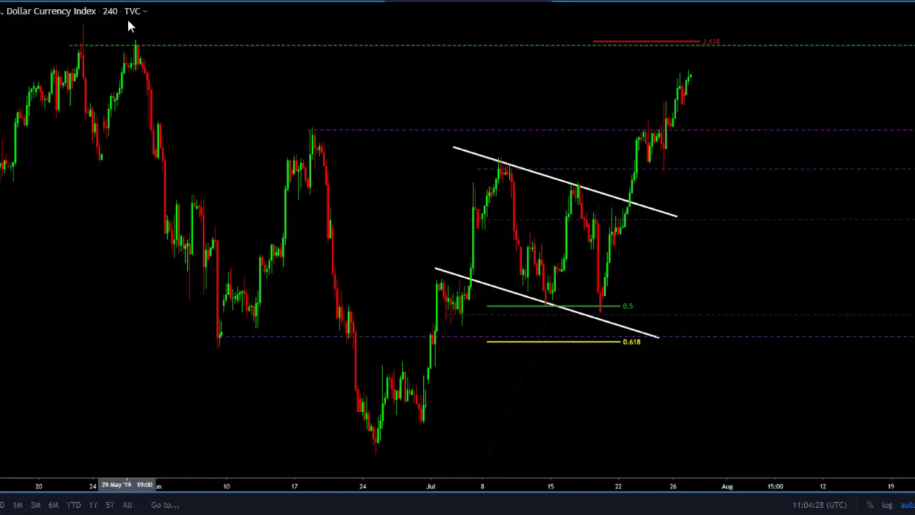
mouse_move(69, 44)
mouse_down()
mouse_move(162, 46)
mouse_move(116, 24)
mouse_up()
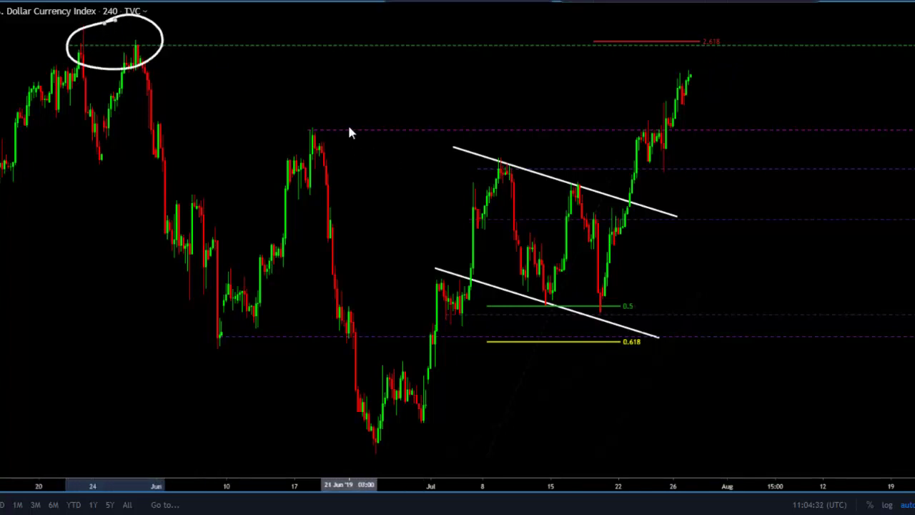
key(Escape)
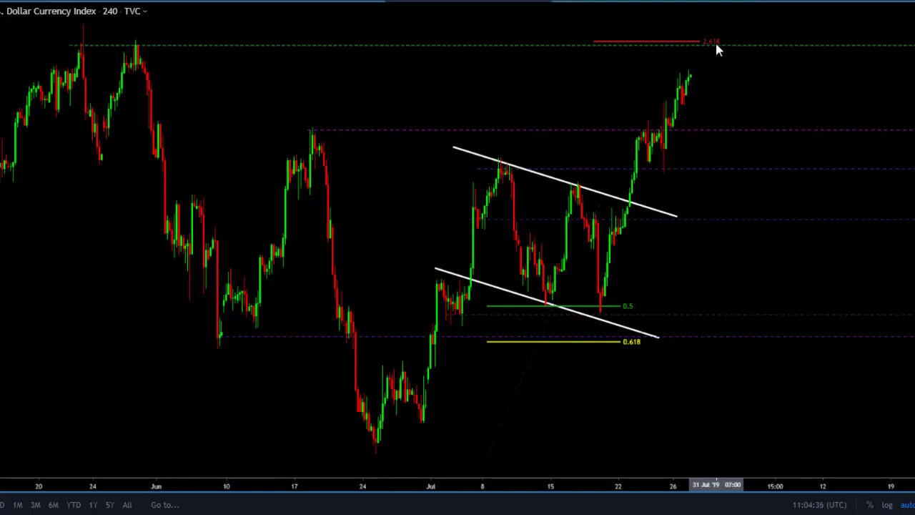
drag(716, 42, 745, 135)
mouse_move(706, 108)
mouse_down()
mouse_move(737, 126)
mouse_move(755, 86)
mouse_up()
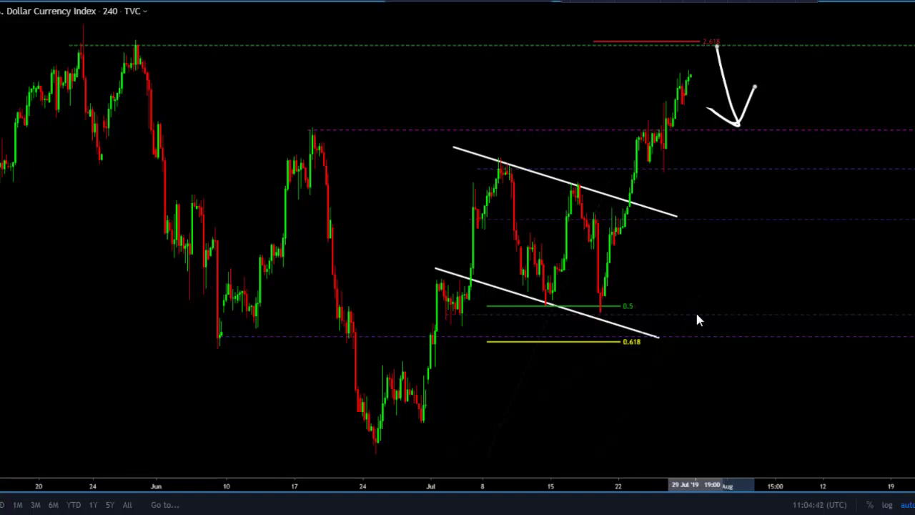
key(ctrl+z)
key(ctrl+z)
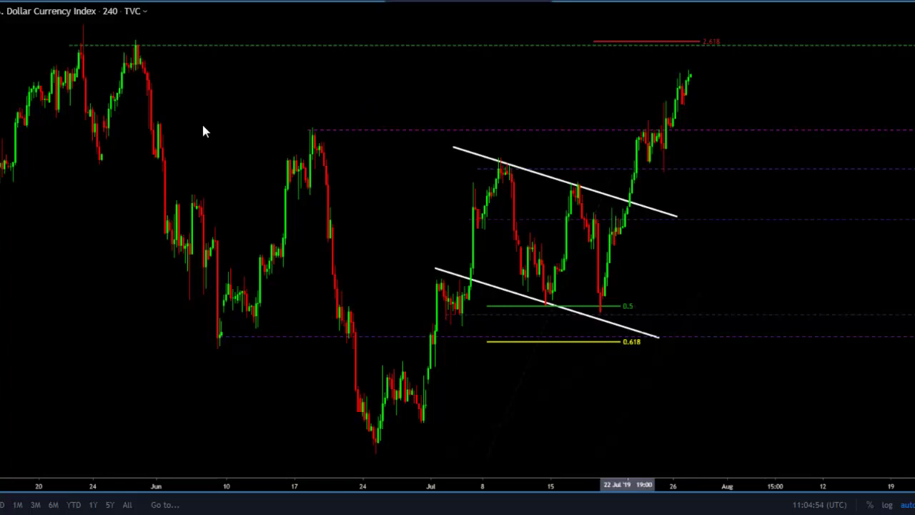
- Switch the dollar index chart to 1-day candles and zoom out to show history back to 2017
click(49, 4)
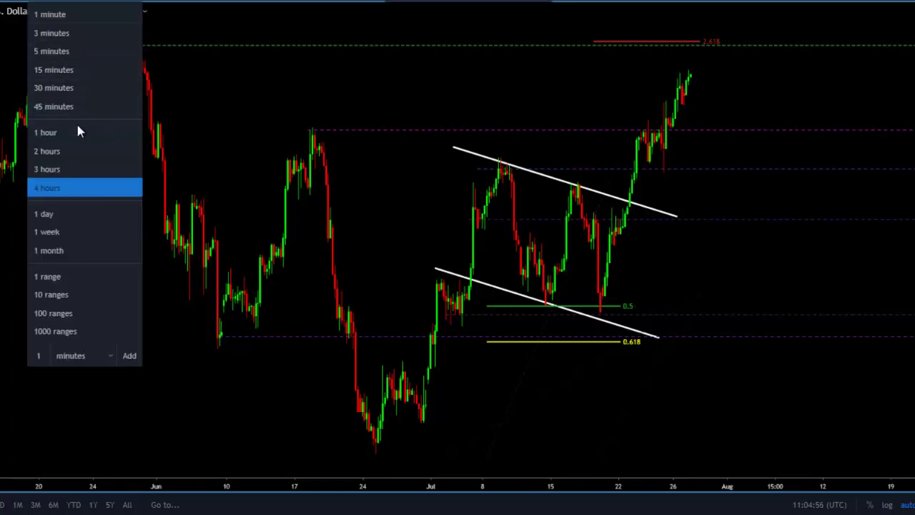
click(71, 210)
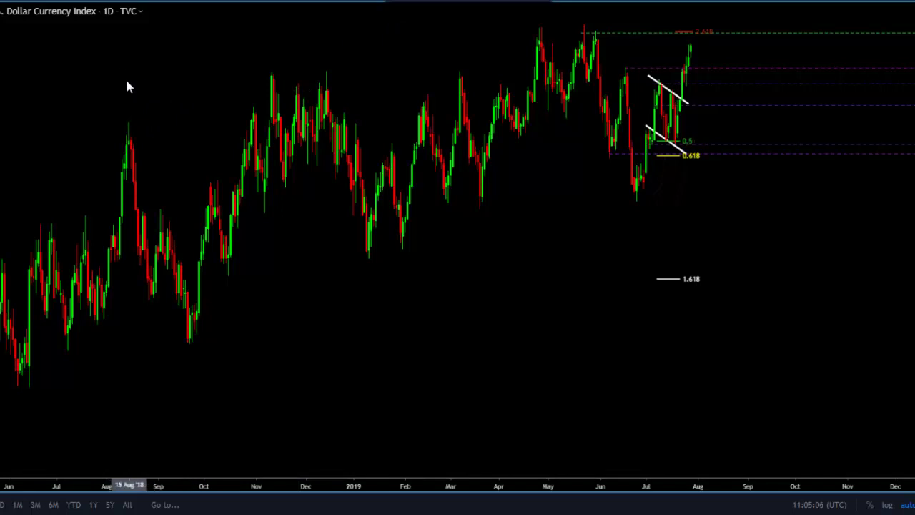
drag(127, 83, 273, 133)
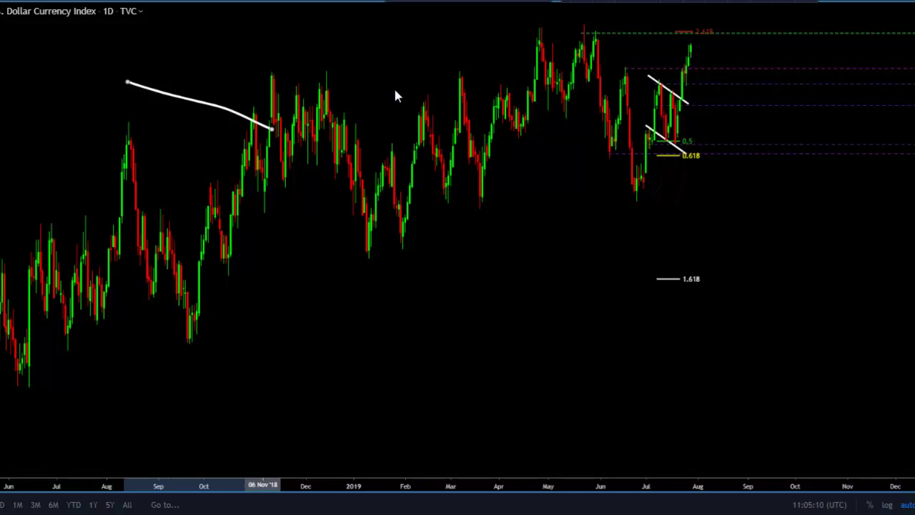
key(ctrl+z)
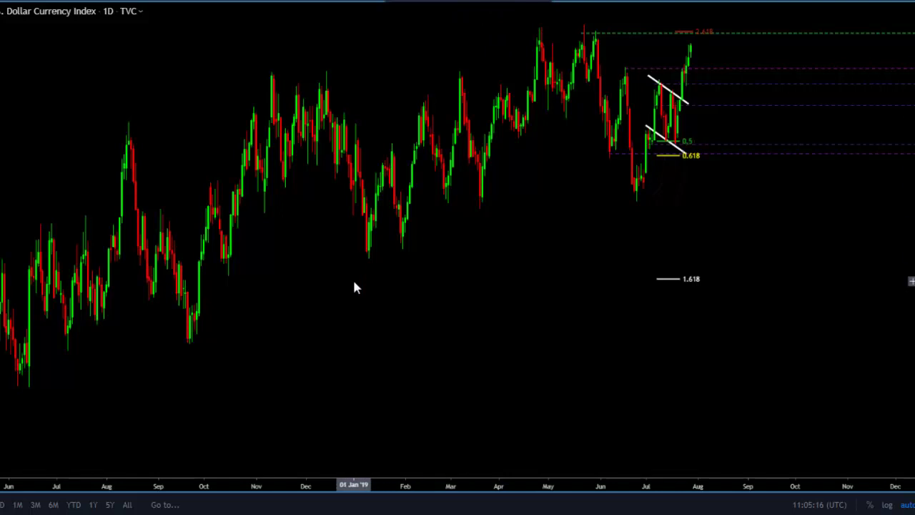
scroll(352, 279, down, 5)
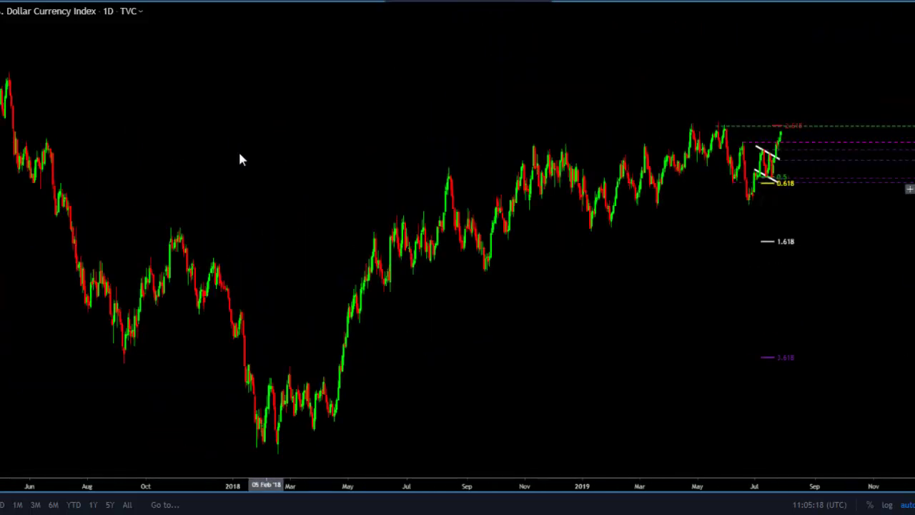
- Pan and zoom the daily chart to roughly December 2018 through August 2019
drag(277, 135, 318, 141)
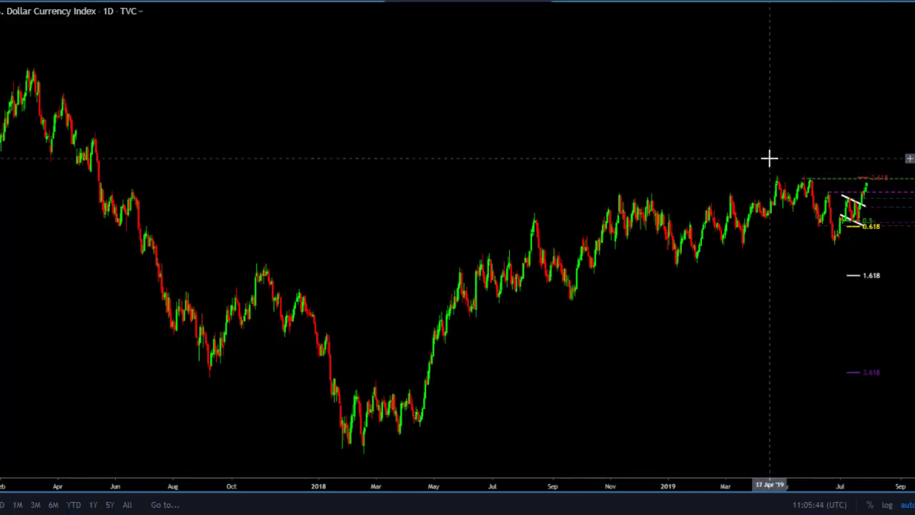
right_click(832, 161)
click(231, 174)
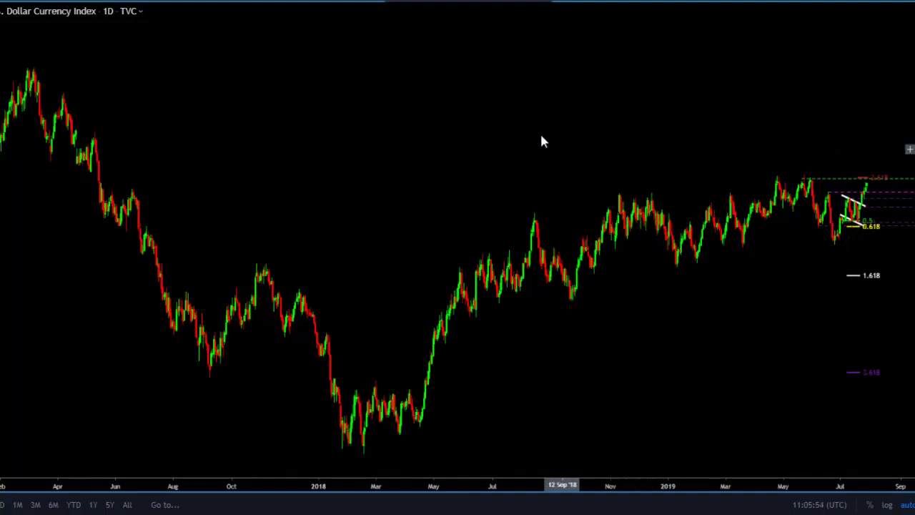
scroll(235, 116, up, 10)
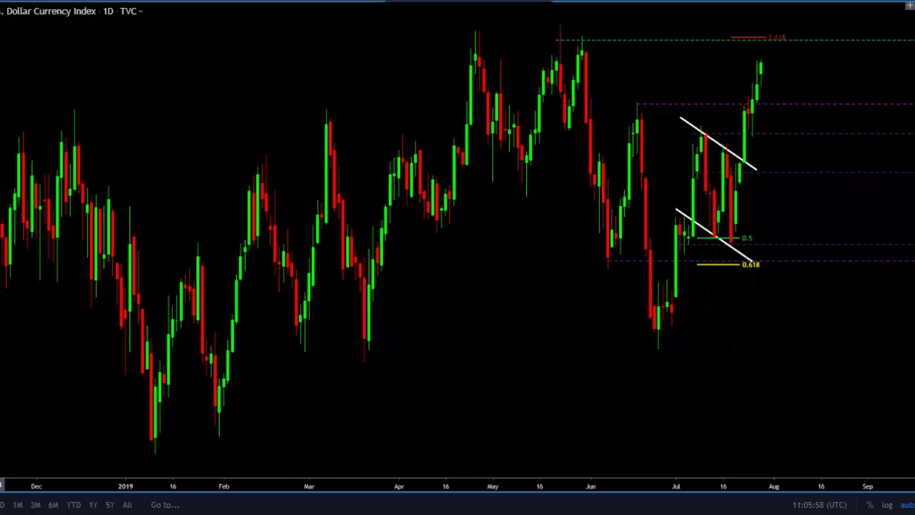
- Switch the chart back to the 4-hour (240) interval and zoom out
click(44, 2)
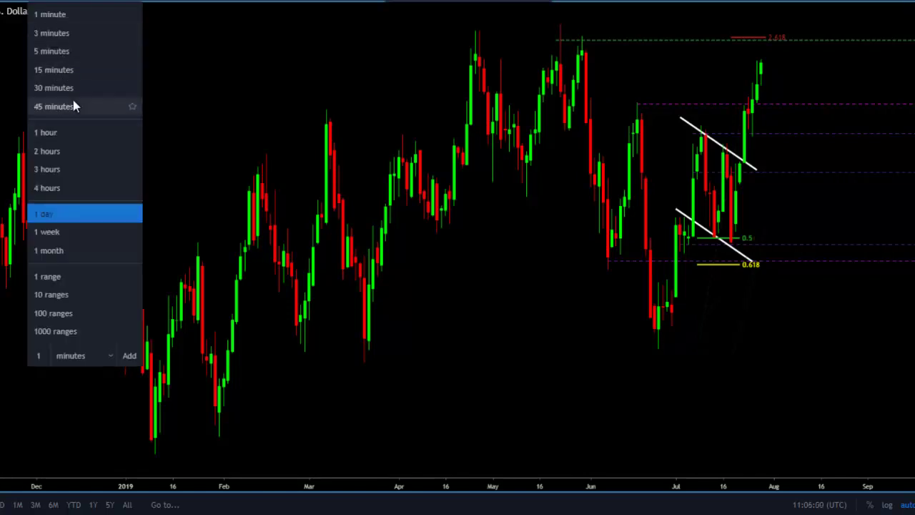
click(55, 188)
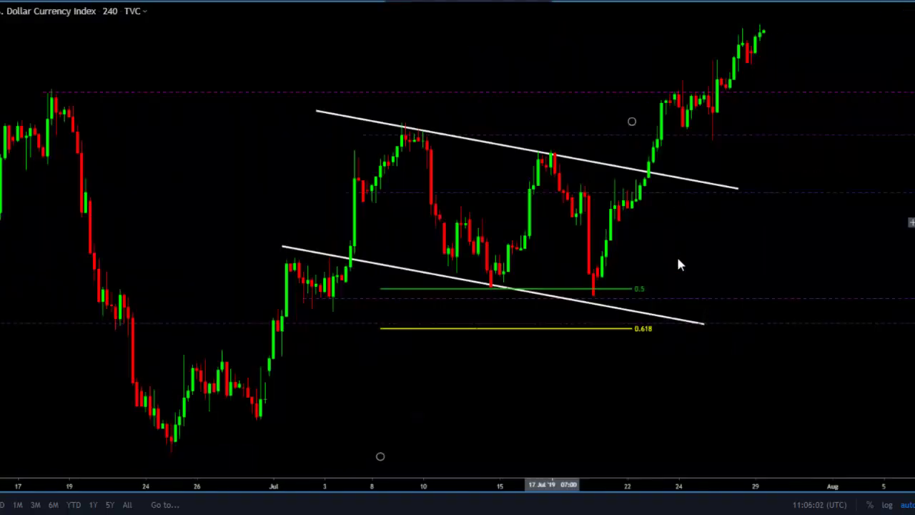
scroll(661, 343, down, 5)
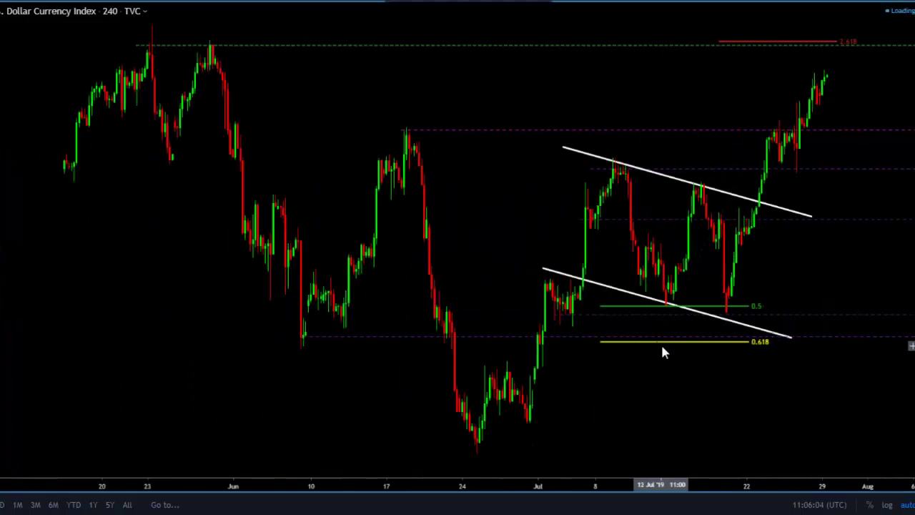
- Pan toward August, then sketch and remove a temporary circle at the 2.618 level
drag(627, 89, 456, 71)
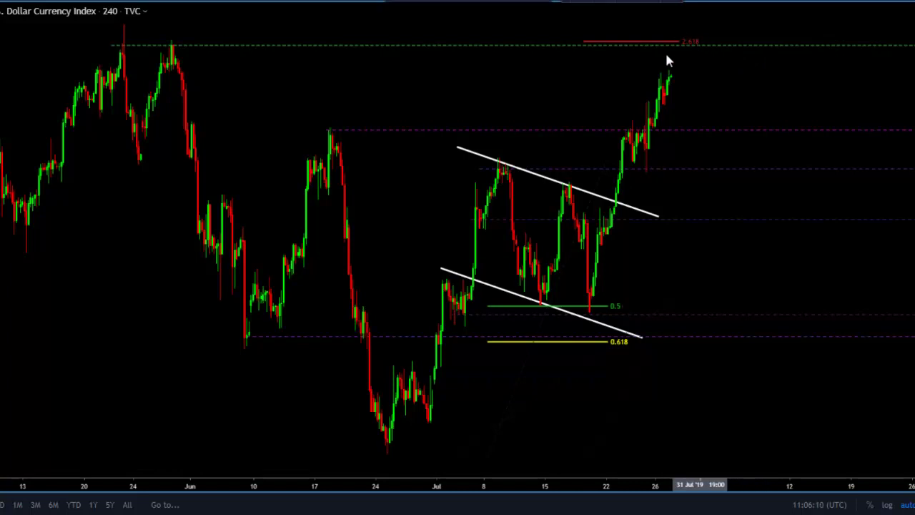
mouse_move(676, 43)
mouse_down()
mouse_move(703, 33)
mouse_move(699, 119)
mouse_move(722, 104)
mouse_up()
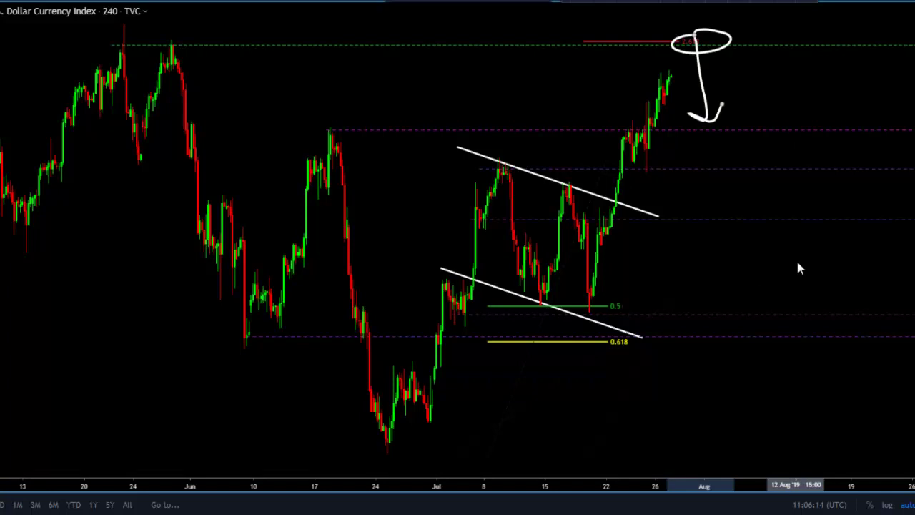
key(Escape)
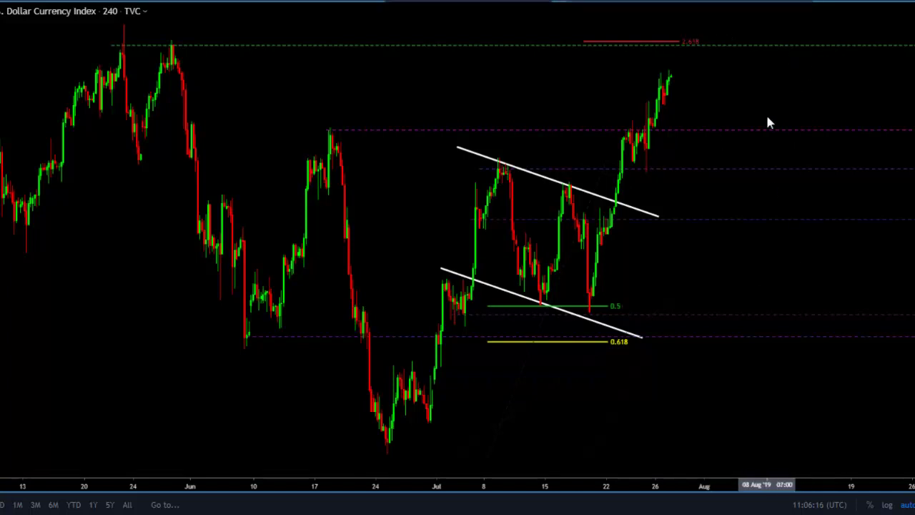